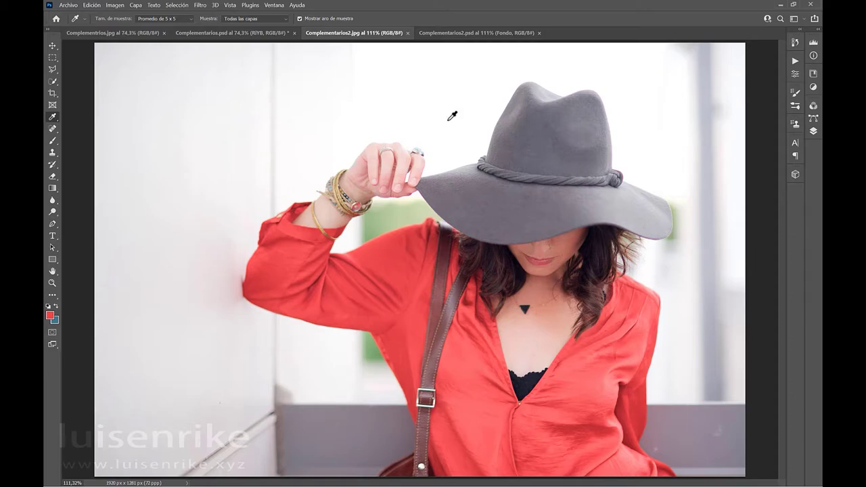
Select the grey hat in Complementarios2.jpg with the Quick Selection tool, after comparing the photo with the finished Complementarios2.psd
{"action": "left_click", "coordinate": [455, 34]}
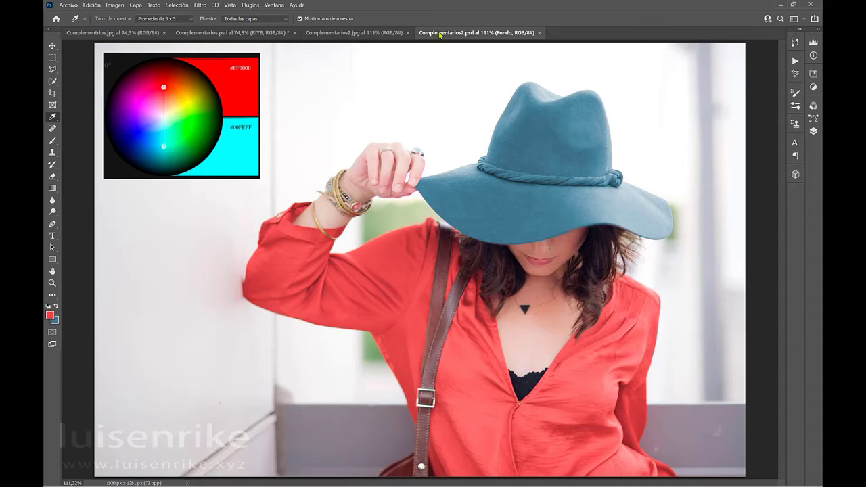
{"action": "left_click", "coordinate": [380, 34]}
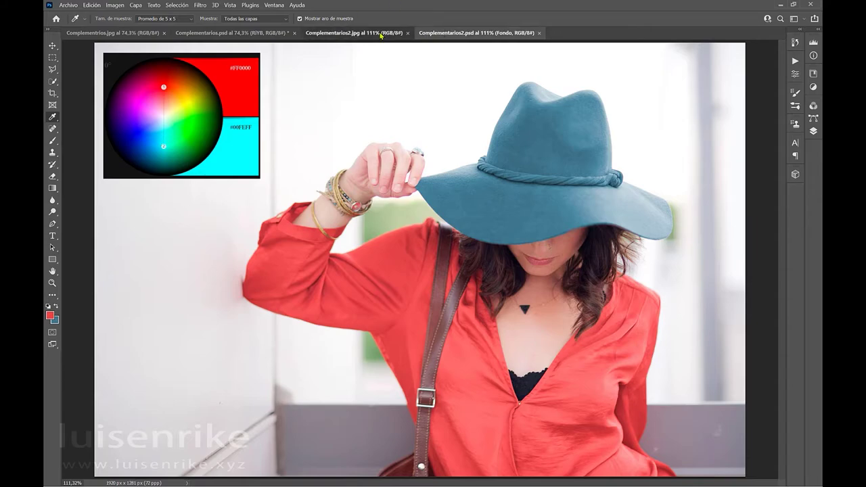
{"action": "left_click", "coordinate": [813, 131]}
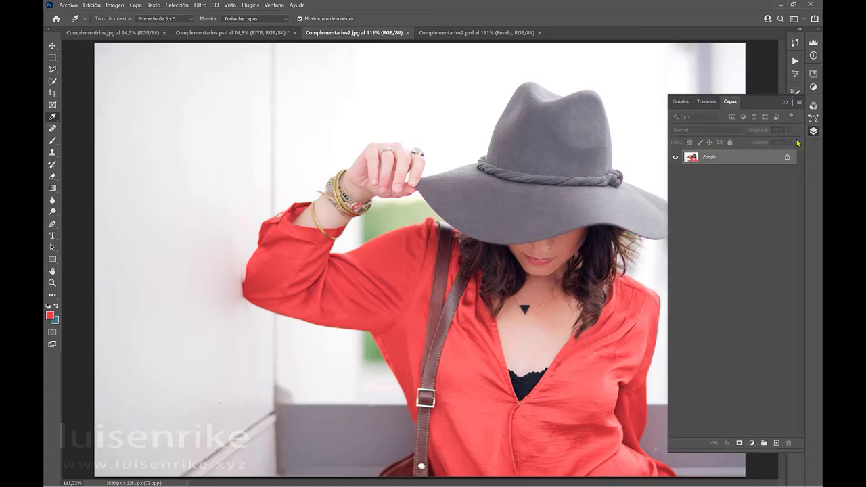
{"action": "left_click", "coordinate": [52, 81]}
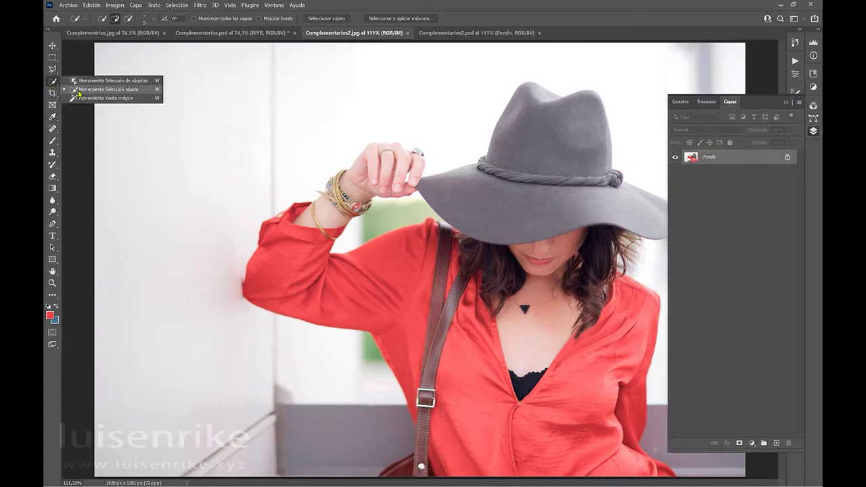
{"action": "left_click", "coordinate": [78, 90]}
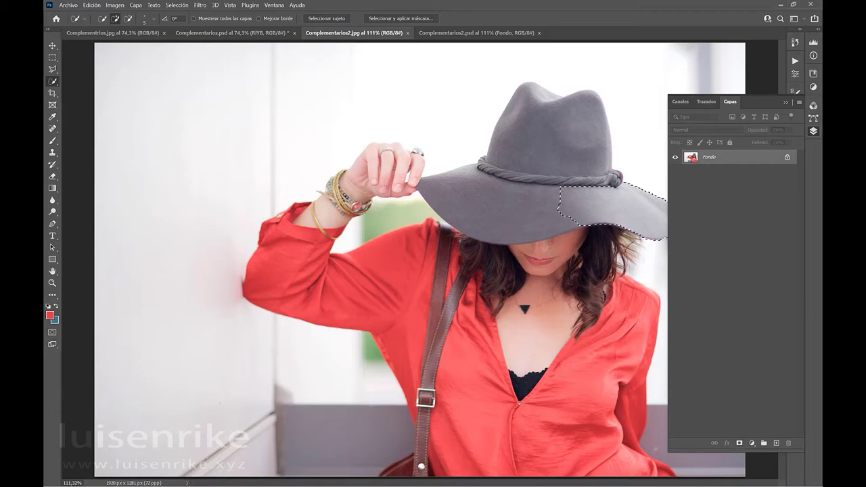
{"action": "left_click_drag", "start_coordinate": [584, 182], "coordinate": [582, 143]}
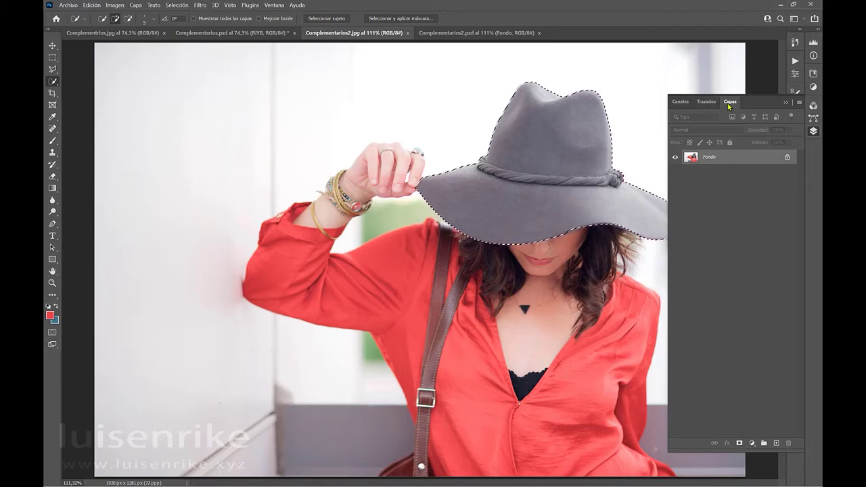
Add a Hue/Saturation adjustment layer to the selected hat with Colorize on, hue 203, saturation 29 and lightness -5
{"action": "left_click", "coordinate": [752, 443]}
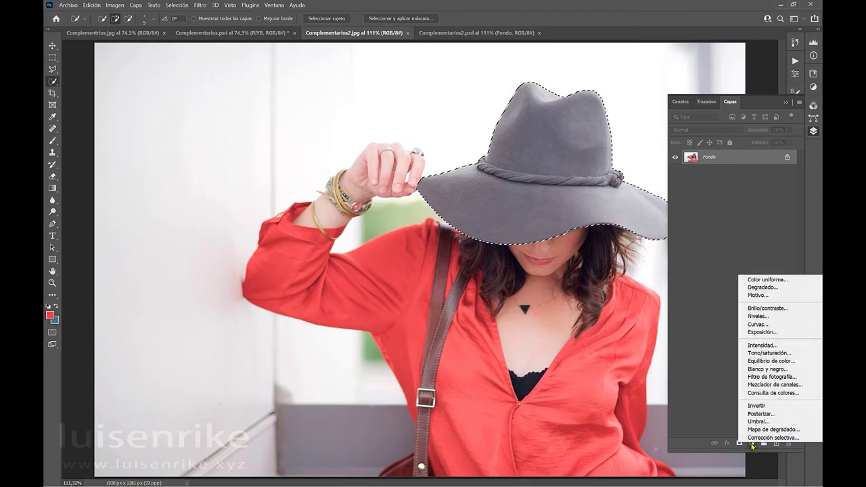
{"action": "left_click", "coordinate": [770, 353]}
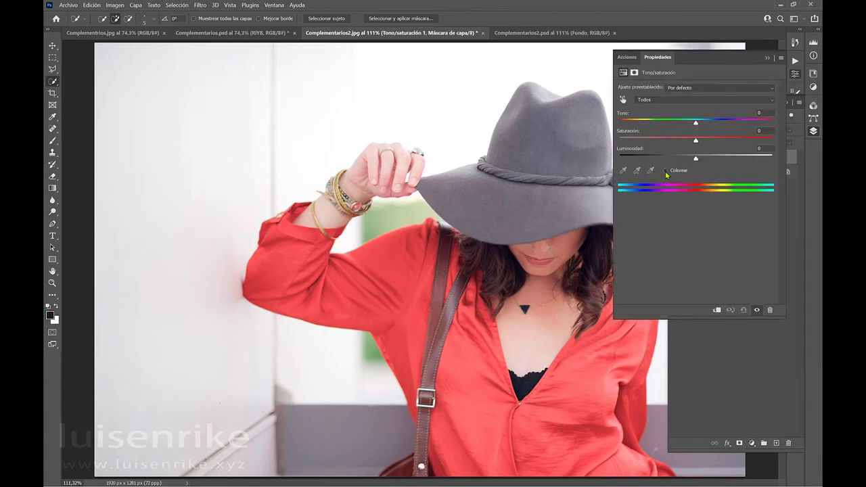
{"action": "left_click", "coordinate": [666, 171]}
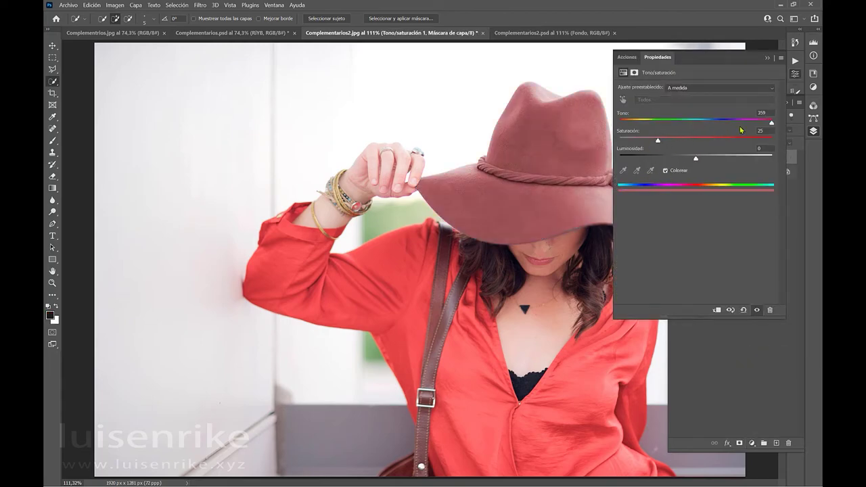
{"action": "left_click_drag", "start_coordinate": [770, 123], "coordinate": [706, 125]}
{"action": "left_click_drag", "start_coordinate": [659, 142], "coordinate": [692, 162]}
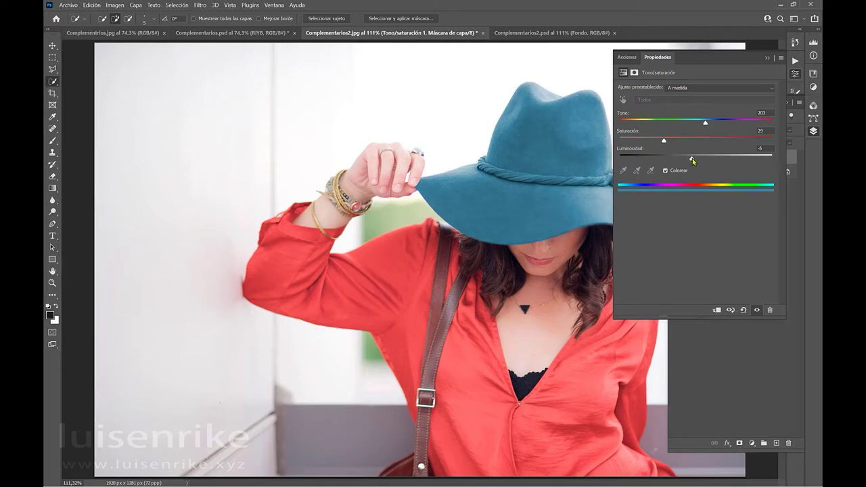
{"action": "left_click", "coordinate": [658, 62]}
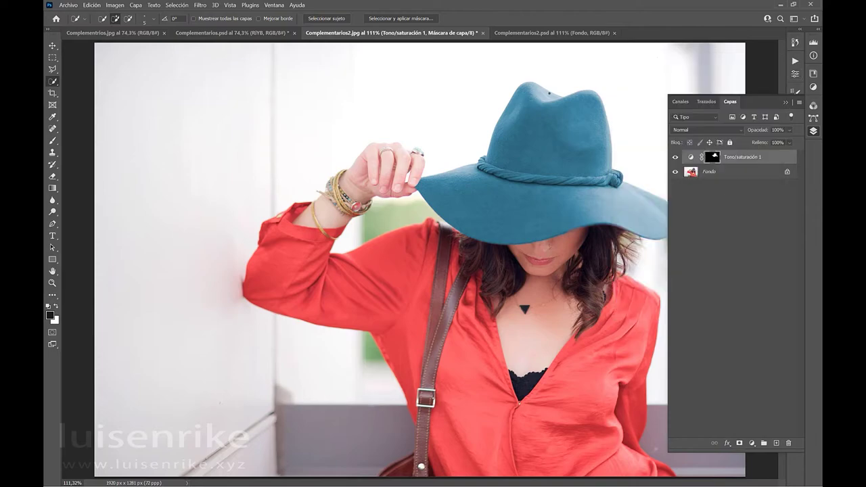
Hide the color wheel layer Capa 1 in Complementarios2.psd and collapse the layer list
{"action": "left_click", "coordinate": [540, 34]}
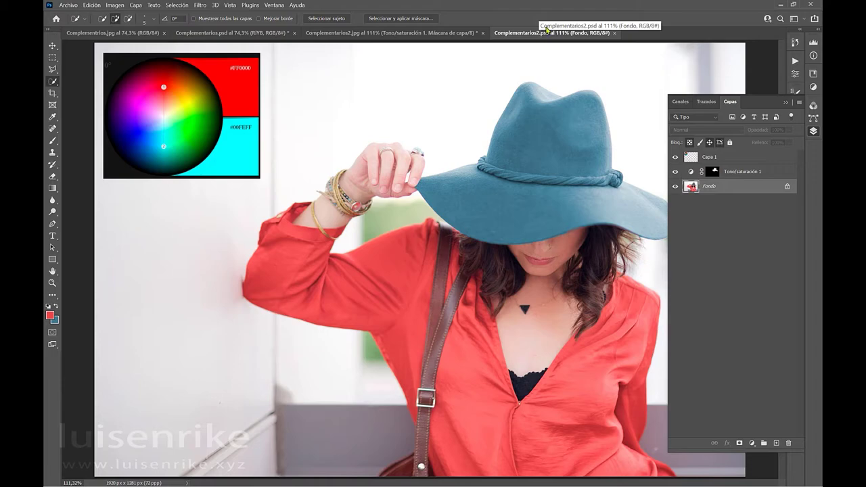
{"action": "left_click", "coordinate": [675, 158]}
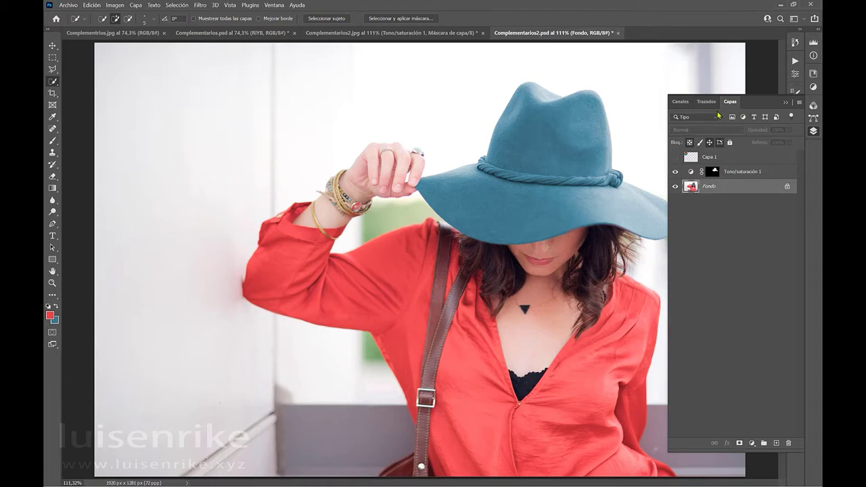
{"action": "double_click", "coordinate": [729, 101]}
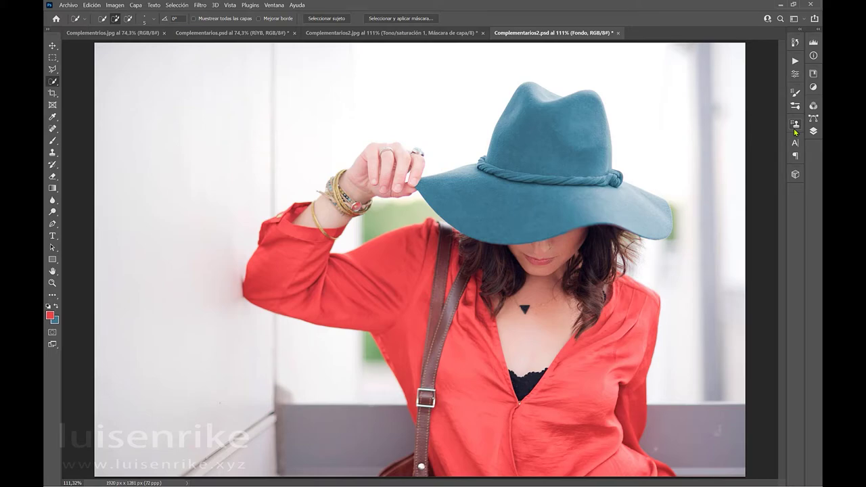
View the original portrait Complementrios.jpg, and in Complementarios.psd hide the RGB group
{"action": "left_click", "coordinate": [110, 33]}
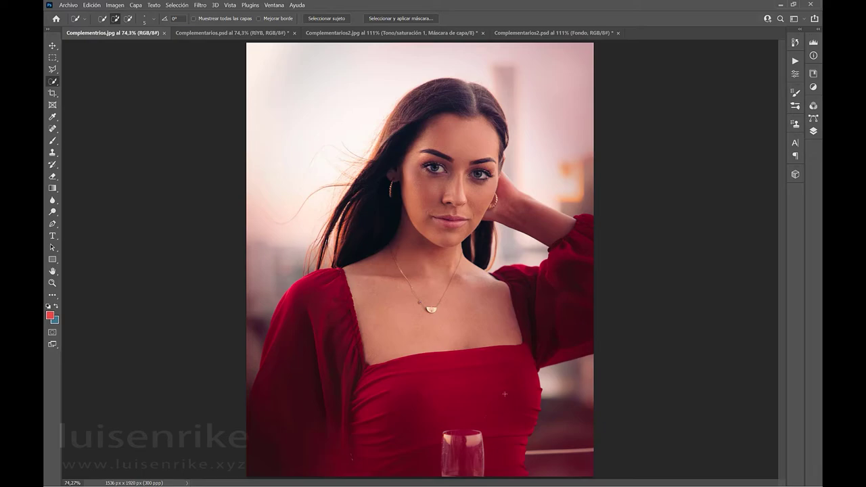
{"action": "left_click", "coordinate": [209, 34]}
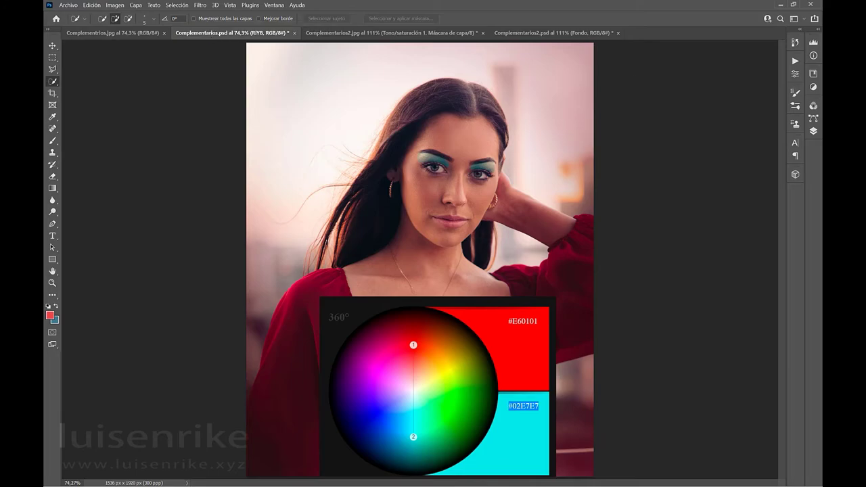
{"action": "left_click", "coordinate": [813, 131]}
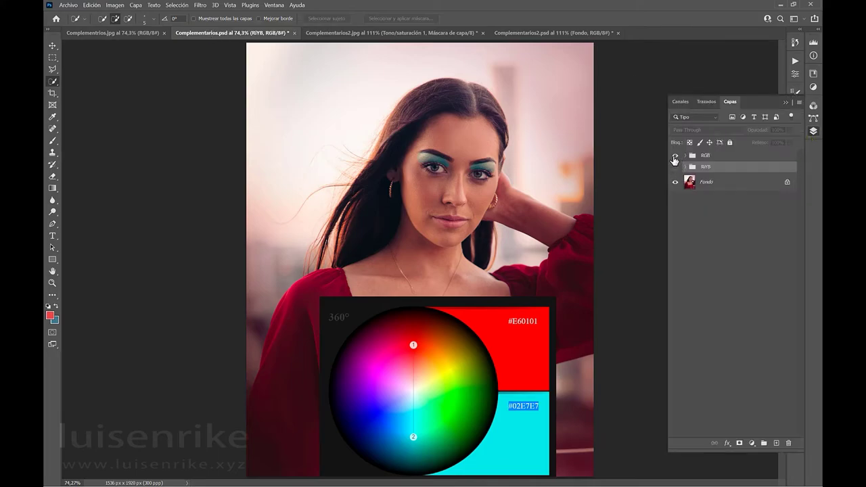
{"action": "left_click_drag", "start_coordinate": [675, 156], "coordinate": [677, 168]}
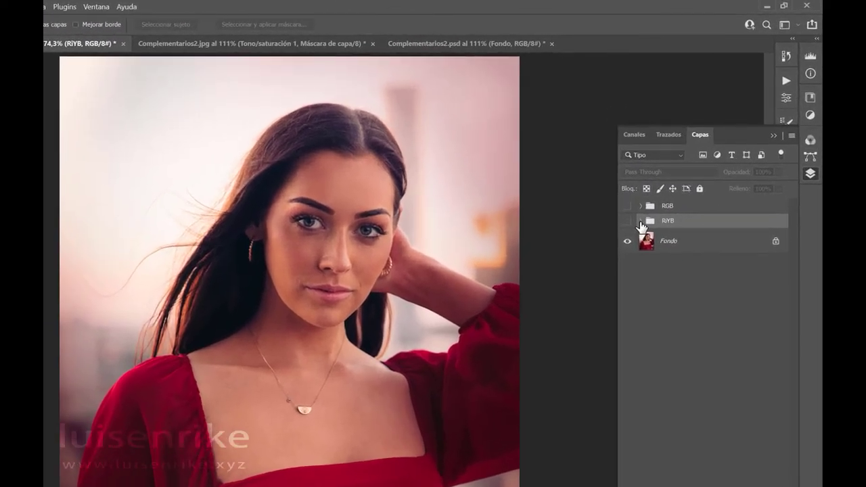
Expand and show the RiYB group, and hide its eye makeup layer Capa 1
{"action": "left_click", "coordinate": [640, 221]}
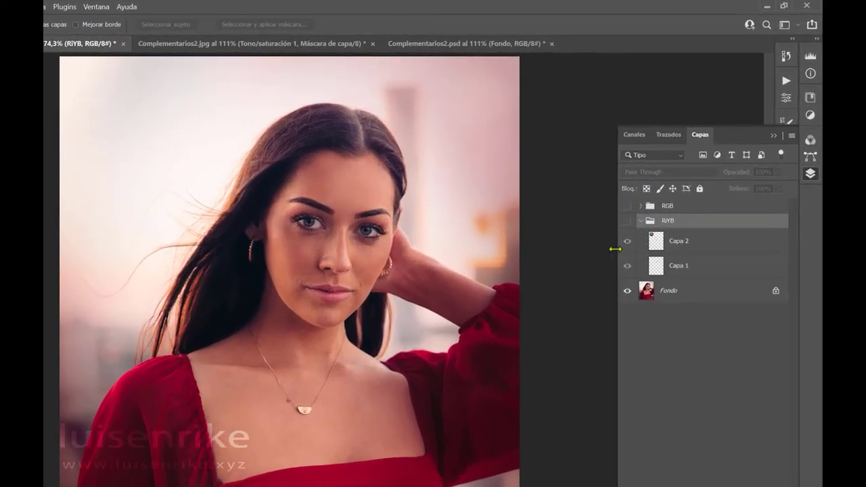
{"action": "left_click_drag", "start_coordinate": [625, 236], "coordinate": [627, 221]}
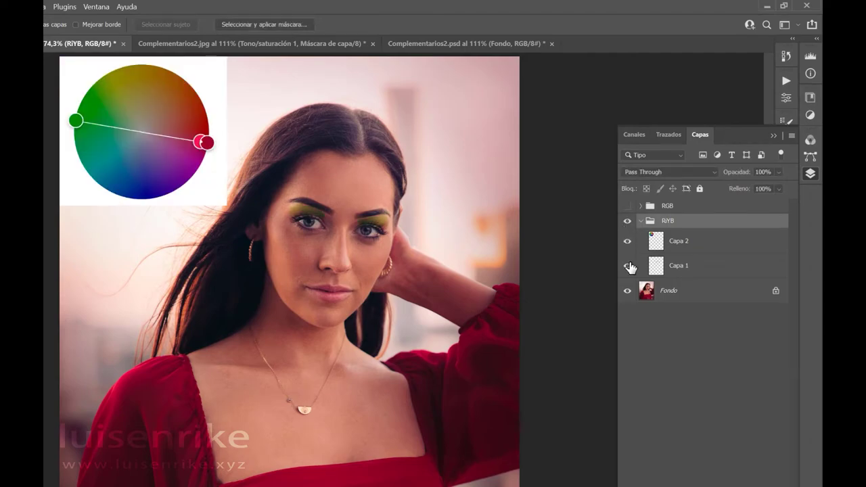
{"action": "left_click", "coordinate": [627, 266]}
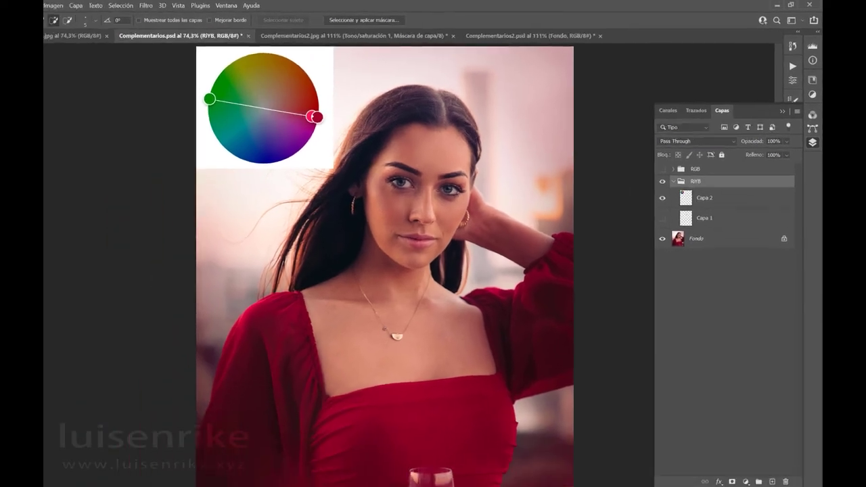
Sample the red of the dress with the Eyedropper and check the color's values in the color picker
{"action": "key", "text": "i"}
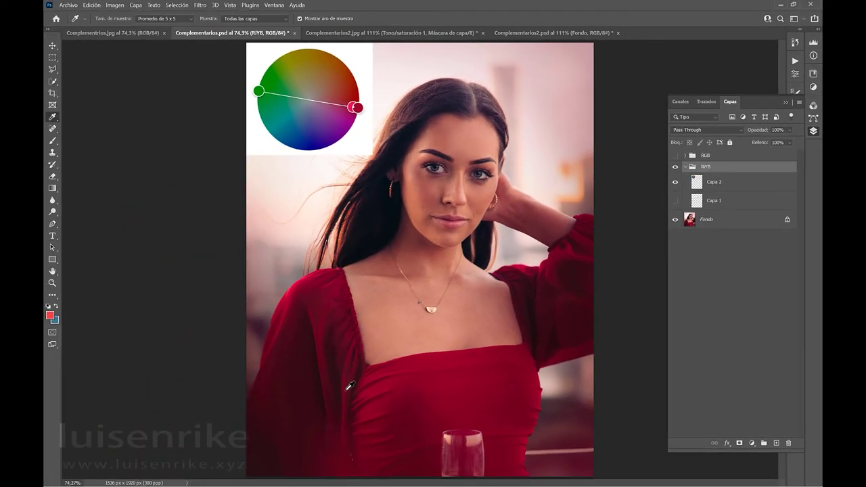
{"action": "left_click", "coordinate": [437, 374]}
{"action": "left_click", "coordinate": [49, 314]}
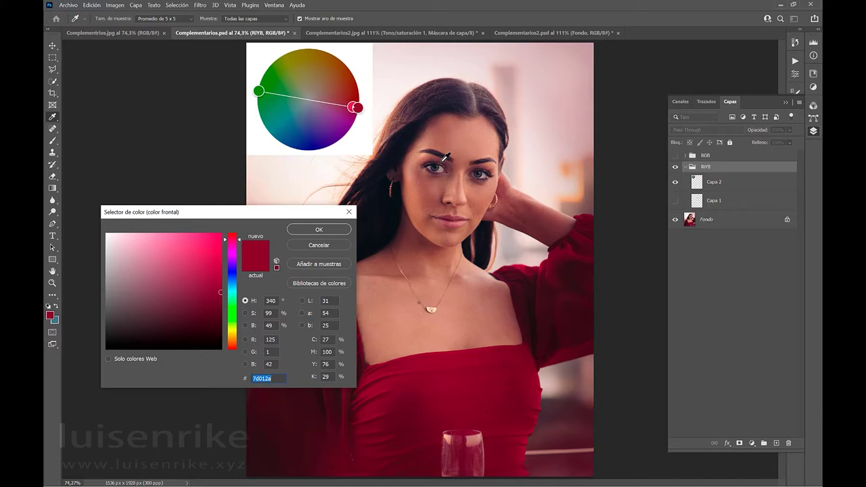
{"action": "left_click_drag", "start_coordinate": [289, 214], "coordinate": [243, 181]}
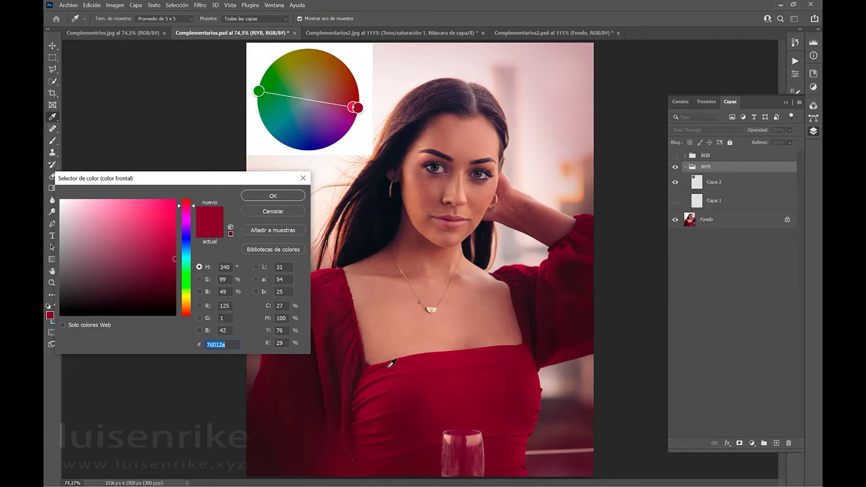
{"action": "left_click", "coordinate": [268, 213]}
Resample the dress, trying the dark sleeve and settling on the brighter red of the chest as foreground color
{"action": "left_click", "coordinate": [474, 378]}
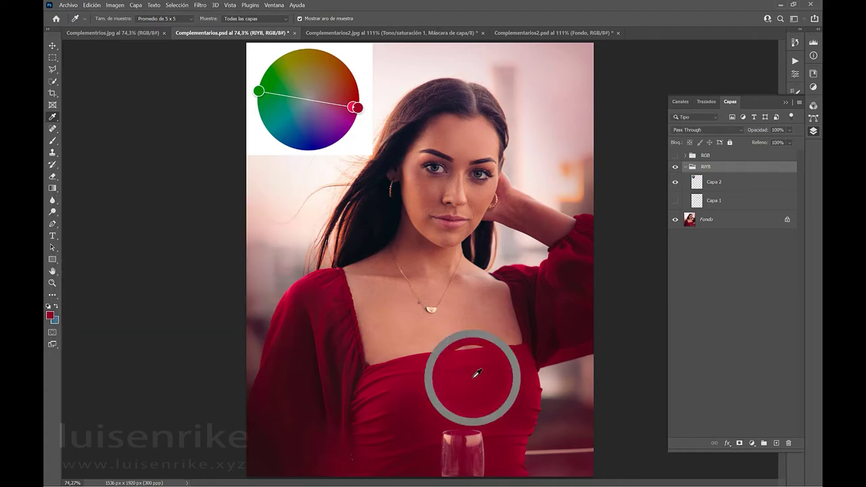
{"action": "left_click", "coordinate": [302, 378]}
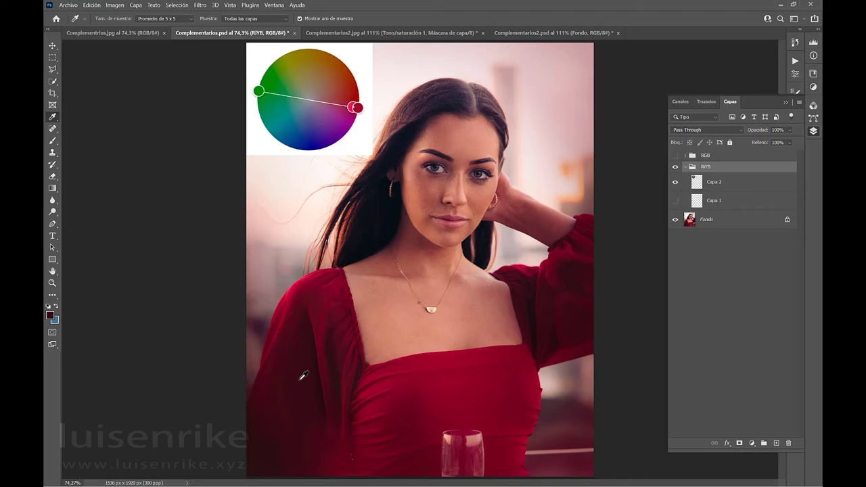
{"action": "left_click", "coordinate": [462, 378]}
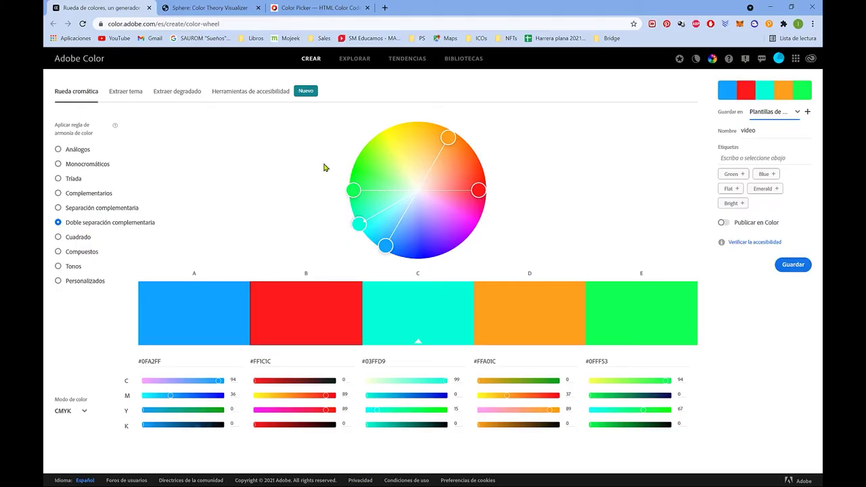
Switch to Adobe Color in the browser and set the harmony rule to Complementarios and the color mode to RGB
{"action": "left_click", "coordinate": [93, 195]}
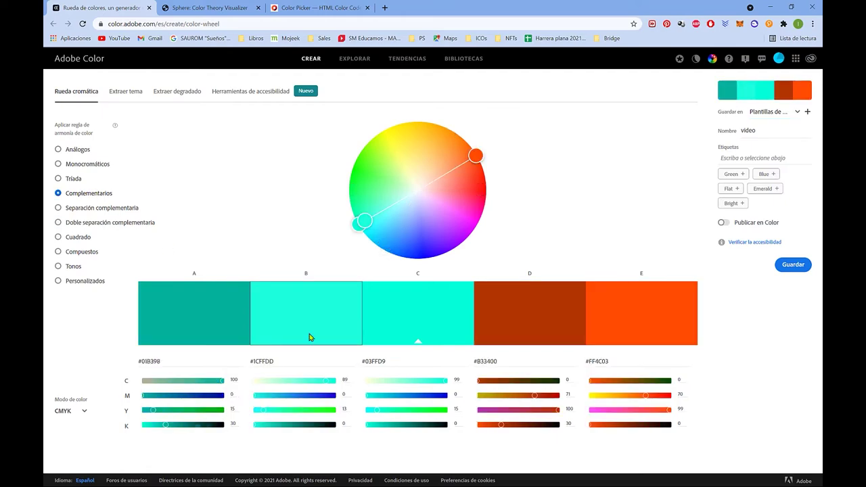
{"action": "left_click", "coordinate": [76, 413]}
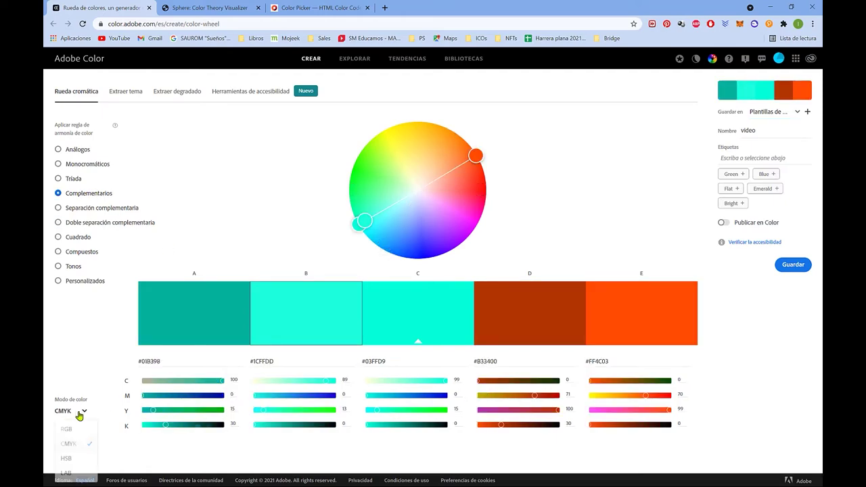
{"action": "left_click", "coordinate": [82, 431]}
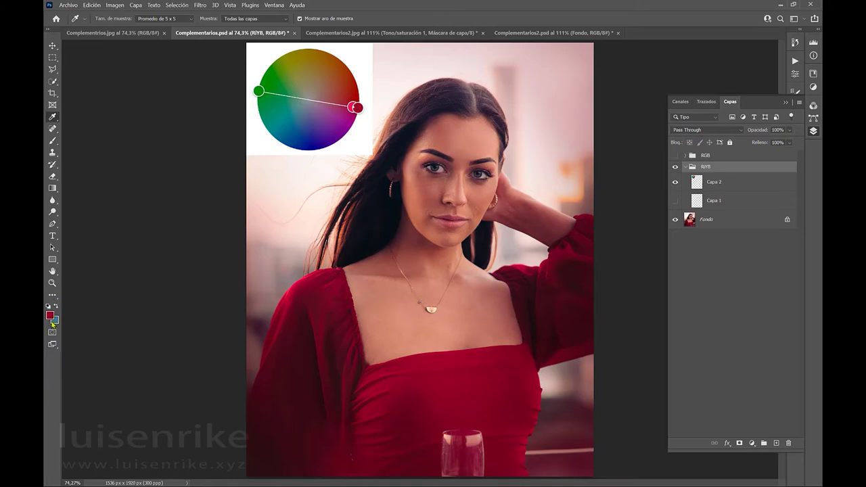
Get the foreground color's hex code from Photoshop and set Adobe Color's base color C to #7E012A
{"action": "left_click", "coordinate": [50, 316]}
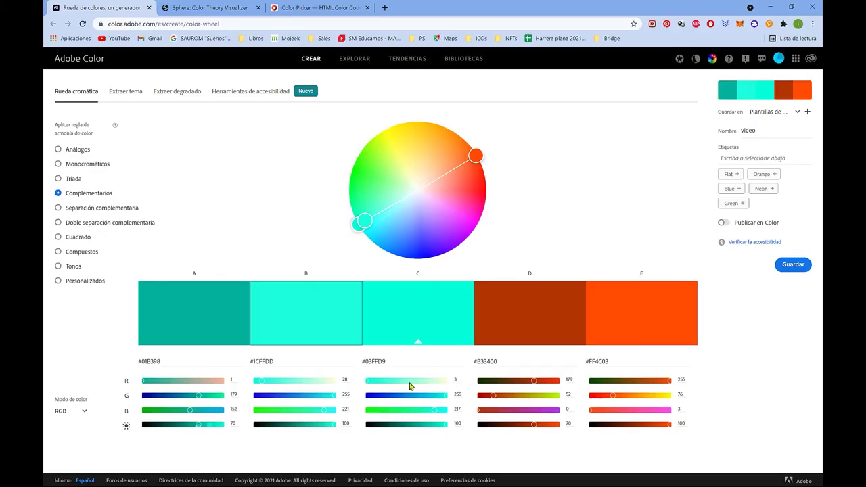
{"action": "left_click", "coordinate": [385, 361]}
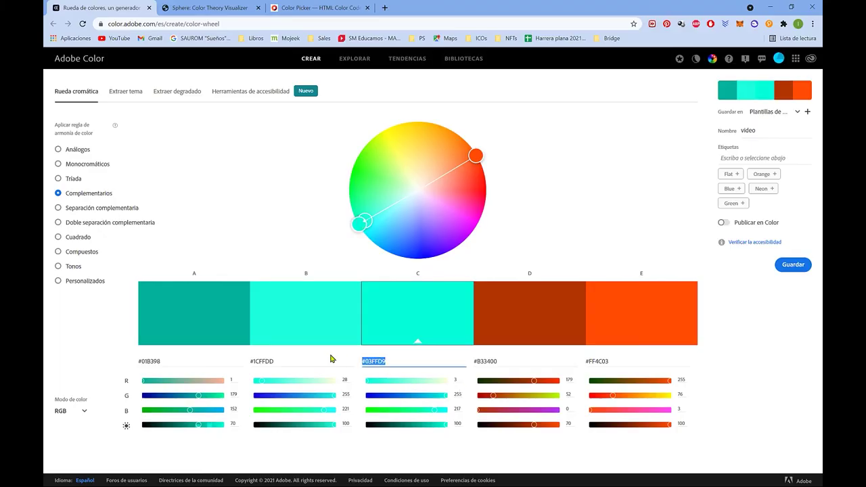
{"action": "type", "text": "#7e012a"}
{"action": "key", "text": "Return"}
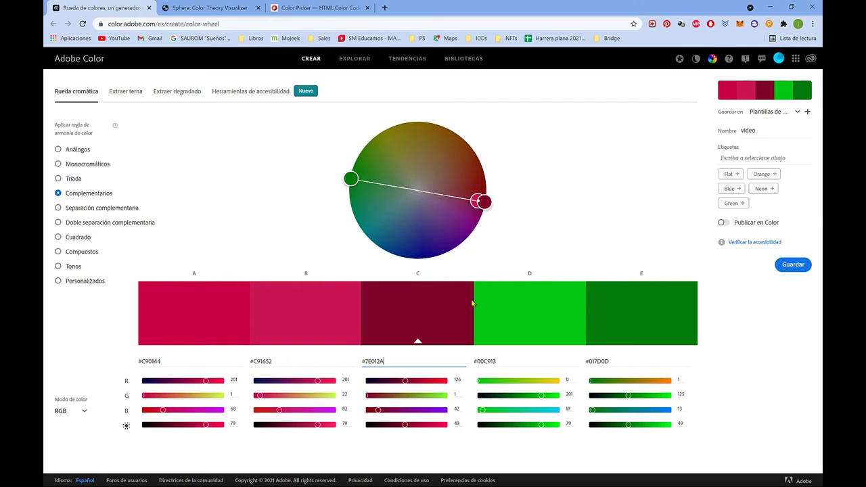
Shift the dark green complementary color slightly toward yellow on the color wheel, to about #0F800B
{"action": "left_click", "coordinate": [346, 182]}
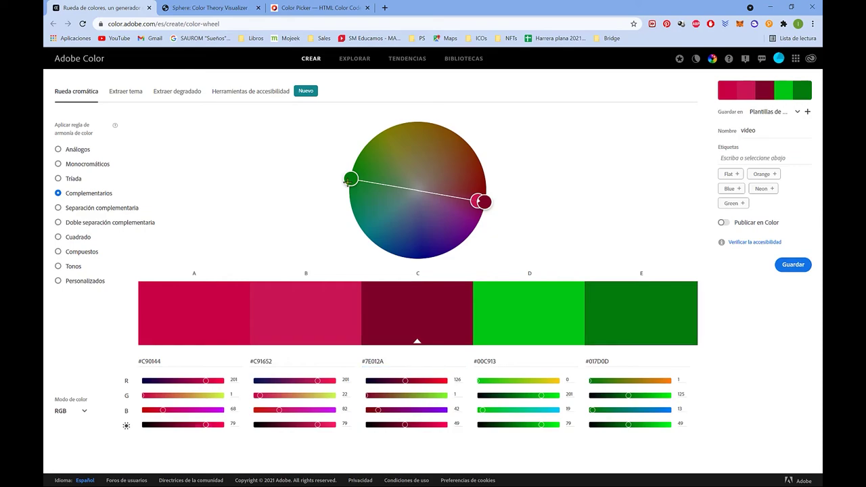
{"action": "left_click_drag", "start_coordinate": [347, 182], "coordinate": [354, 174]}
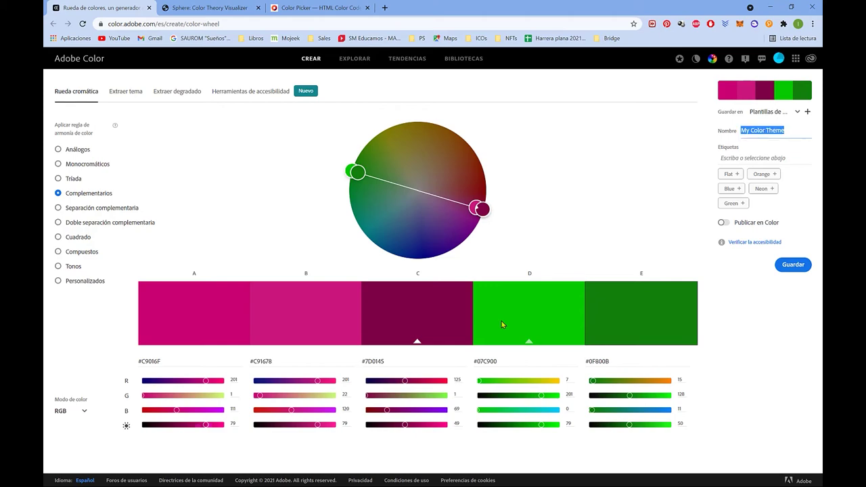
Set Adobe Color's base color C back to #7E012A and copy the dark green complement's hex code #0B8016
{"action": "left_click", "coordinate": [372, 361]}
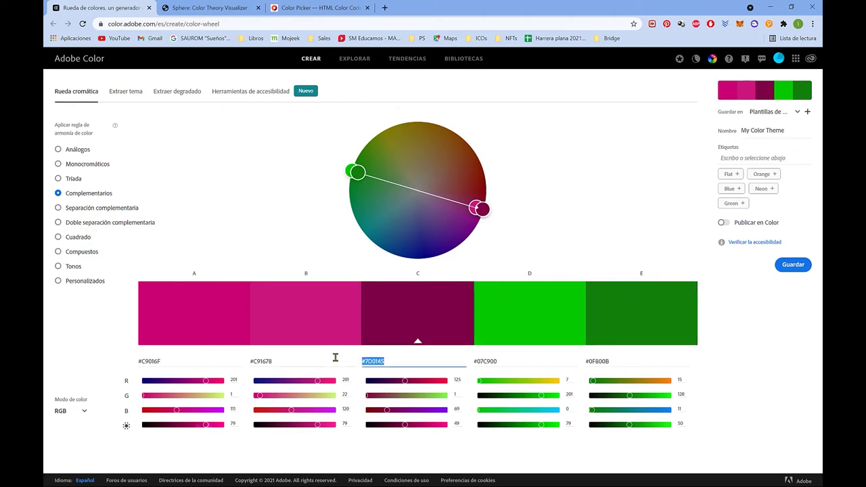
{"action": "type", "text": "#7E012A"}
{"action": "key", "text": "Return"}
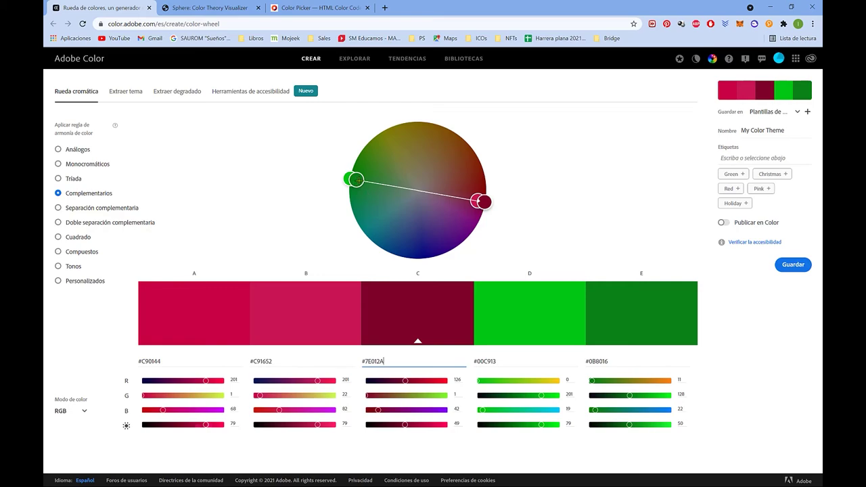
{"action": "left_click", "coordinate": [607, 362]}
{"action": "key", "text": "ctrl+c"}
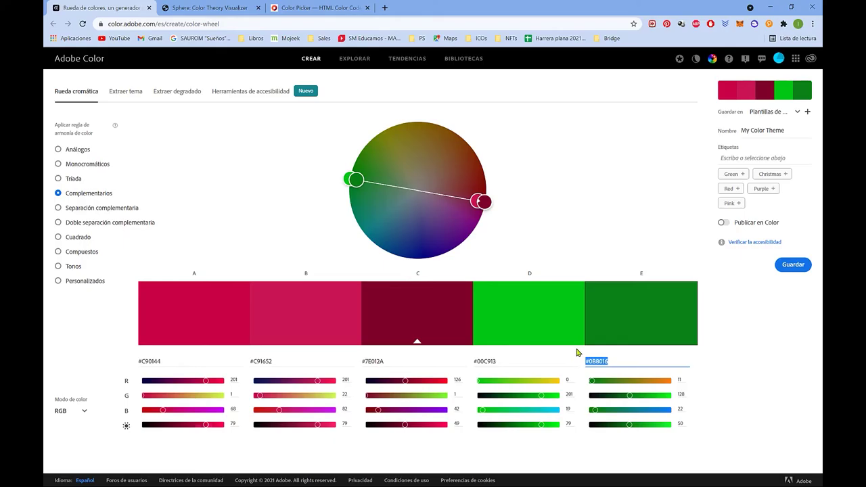
Switch to Photoshop, set the background color to the copied green #0B8016, and swap it with the foreground color
{"action": "key", "text": "alt+Tab"}
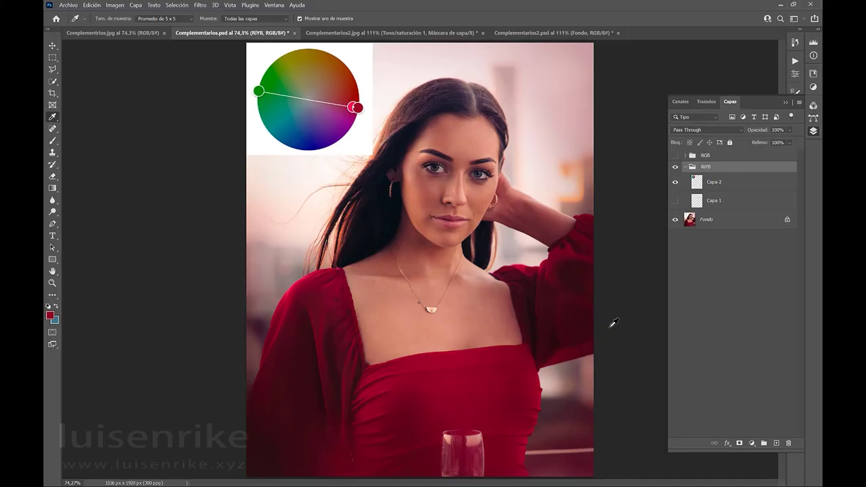
{"action": "left_click", "coordinate": [58, 325]}
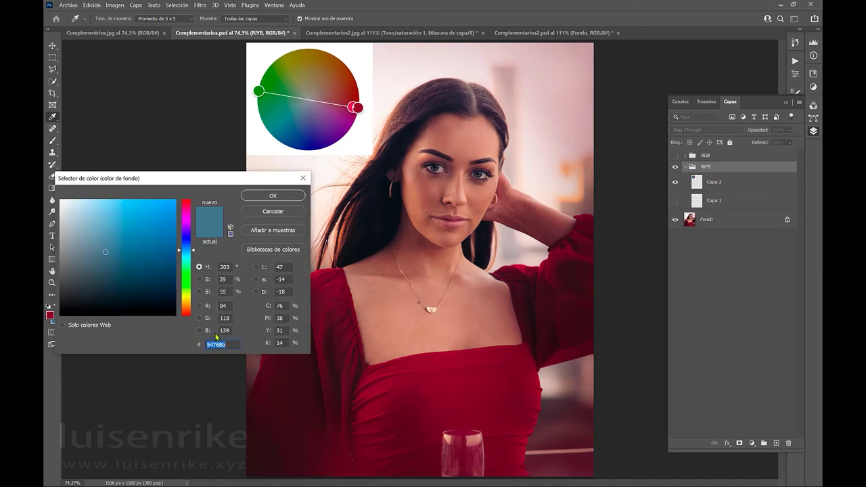
{"action": "key", "text": "ctrl+v"}
{"action": "left_click", "coordinate": [273, 197]}
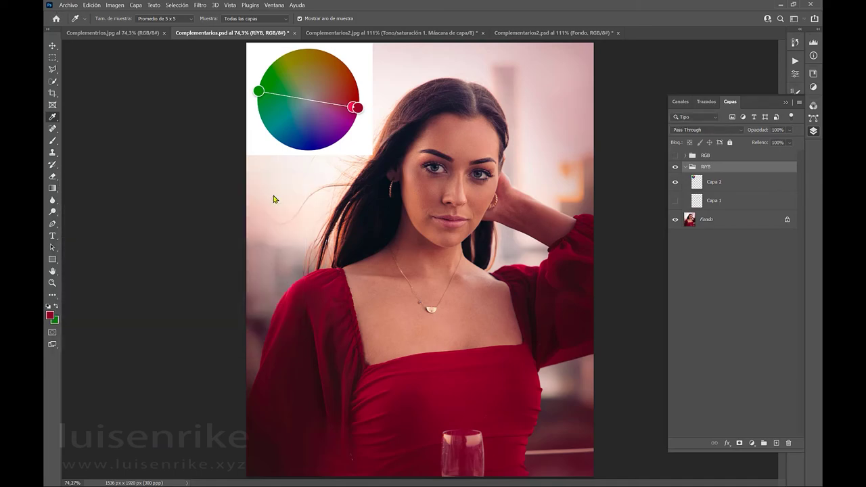
{"action": "left_click", "coordinate": [56, 306]}
Preview the eye makeup on Capa 1, hide it and the Capa 2 color wheel, and add a new layer above Capa 1
{"action": "left_click", "coordinate": [675, 200]}
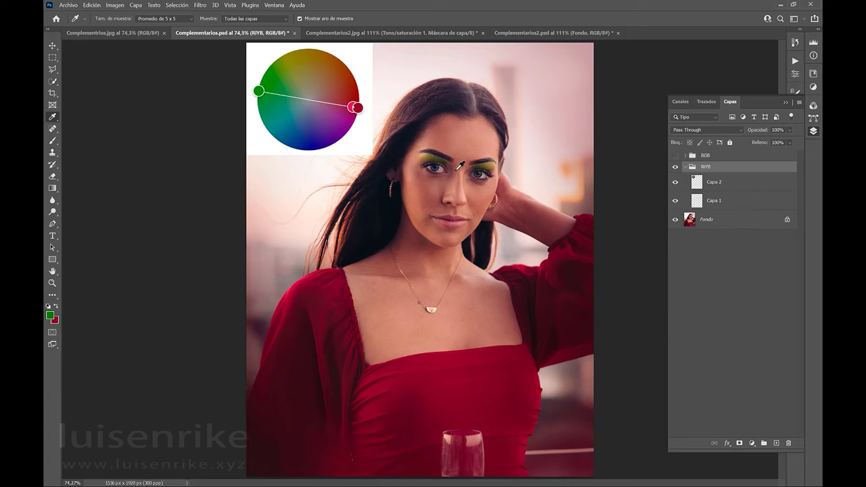
{"action": "left_click", "coordinate": [733, 201]}
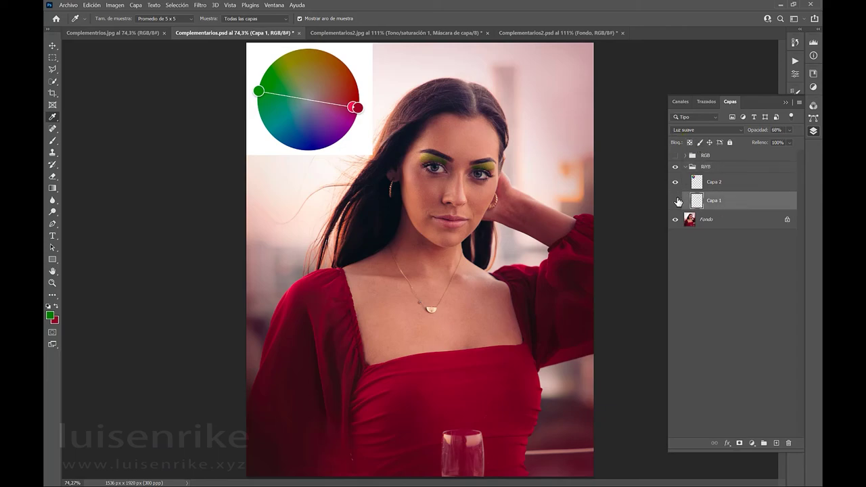
{"action": "left_click", "coordinate": [678, 202]}
{"action": "left_click", "coordinate": [675, 182]}
{"action": "left_click", "coordinate": [776, 443]}
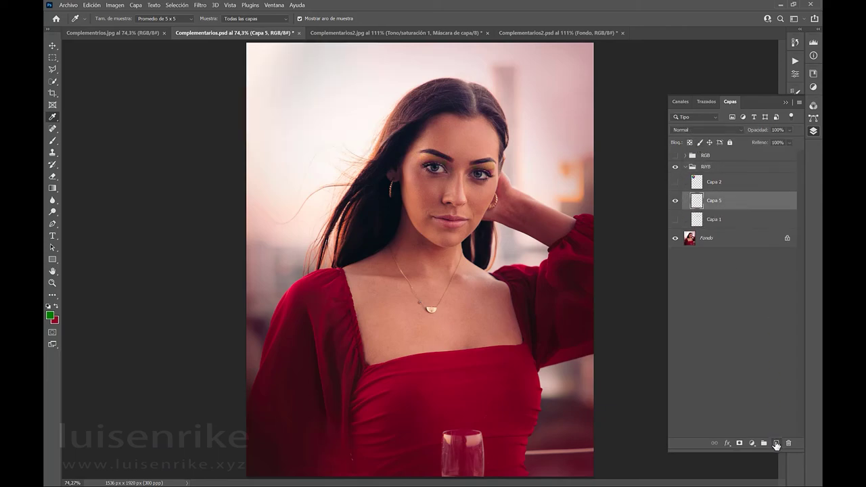
Paint green over the upper eyelid on the image's left side with a smaller soft Brush on the new layer
{"action": "left_click", "coordinate": [52, 141]}
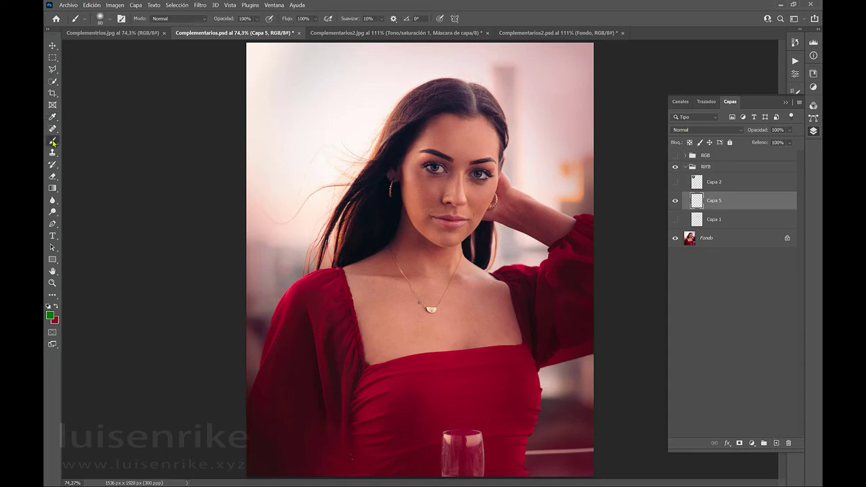
{"action": "left_click", "coordinate": [449, 163], "text": "ctrl"}
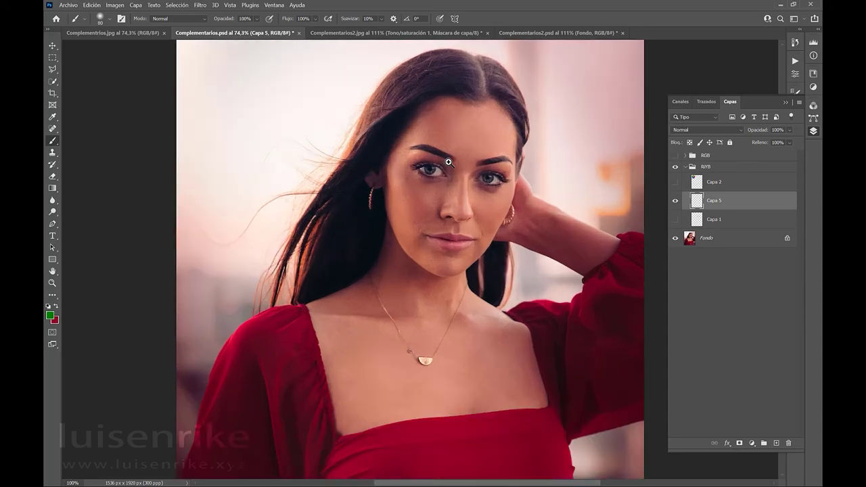
{"action": "key", "text": "bracketleft"}
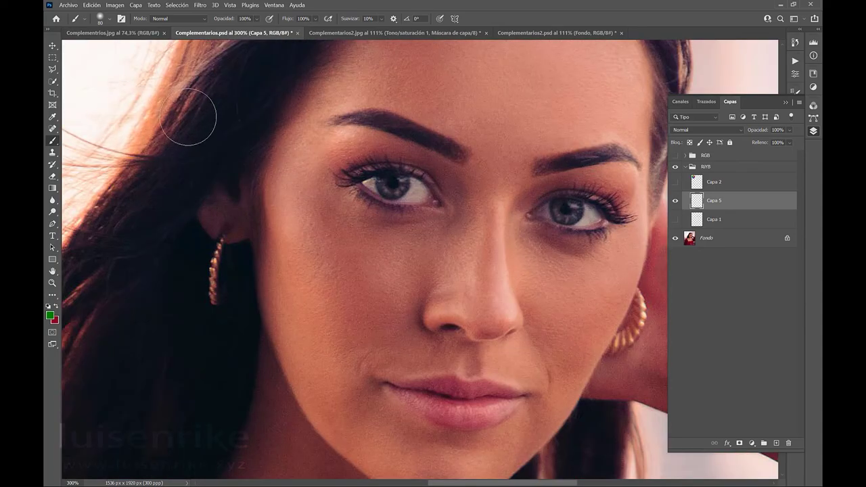
{"action": "key", "text": "bracketleft"}
{"action": "key", "text": "bracketleft"}
{"action": "key", "text": "bracketleft"}
{"action": "key", "text": "bracketleft"}
{"action": "mouse_move", "coordinate": [344, 138]}
{"action": "left_mouse_down"}
{"action": "mouse_move", "coordinate": [389, 138]}
{"action": "mouse_move", "coordinate": [437, 167]}
{"action": "mouse_move", "coordinate": [348, 158]}
{"action": "mouse_move", "coordinate": [339, 148]}
{"action": "mouse_move", "coordinate": [380, 147]}
{"action": "mouse_move", "coordinate": [424, 159]}
{"action": "mouse_move", "coordinate": [370, 142]}
{"action": "mouse_move", "coordinate": [350, 151]}
{"action": "mouse_move", "coordinate": [402, 154]}
{"action": "left_mouse_up"}
Reduce the brush to 15 px and paint green over the other upper eyelid, up to the eyebrow
{"action": "key", "text": "bracketleft"}
{"action": "key", "text": "bracketleft"}
{"action": "key", "text": "bracketleft"}
{"action": "key", "text": "bracketleft"}
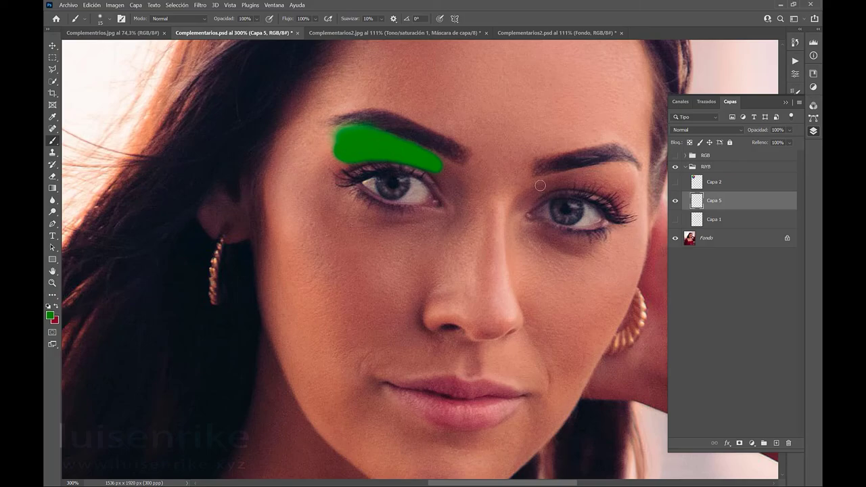
{"action": "mouse_move", "coordinate": [540, 185]}
{"action": "left_mouse_down"}
{"action": "mouse_move", "coordinate": [627, 168]}
{"action": "mouse_move", "coordinate": [631, 188]}
{"action": "mouse_move", "coordinate": [621, 198]}
{"action": "mouse_move", "coordinate": [539, 185]}
{"action": "mouse_move", "coordinate": [614, 176]}
{"action": "mouse_move", "coordinate": [622, 182]}
{"action": "mouse_move", "coordinate": [615, 189]}
{"action": "mouse_move", "coordinate": [601, 181]}
{"action": "mouse_move", "coordinate": [619, 184]}
{"action": "left_mouse_up"}
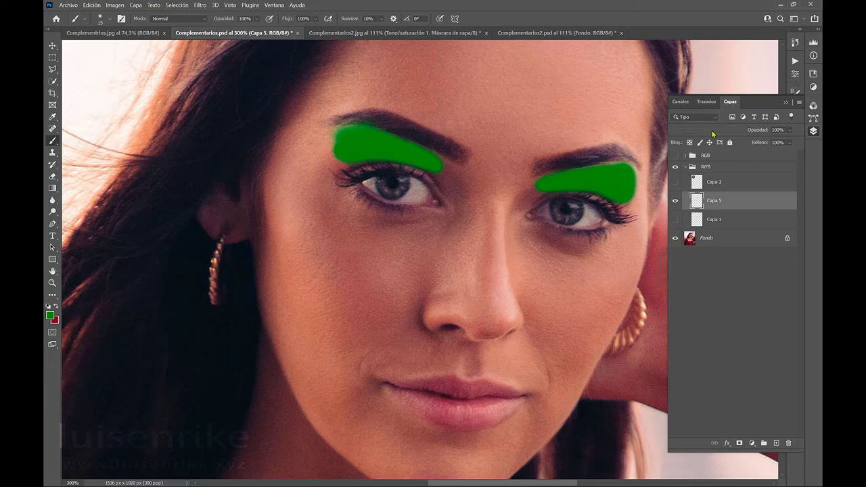
Set the eyelid paint layer's blend mode to Luz suave and its opacity to 64%
{"action": "left_click", "coordinate": [712, 132]}
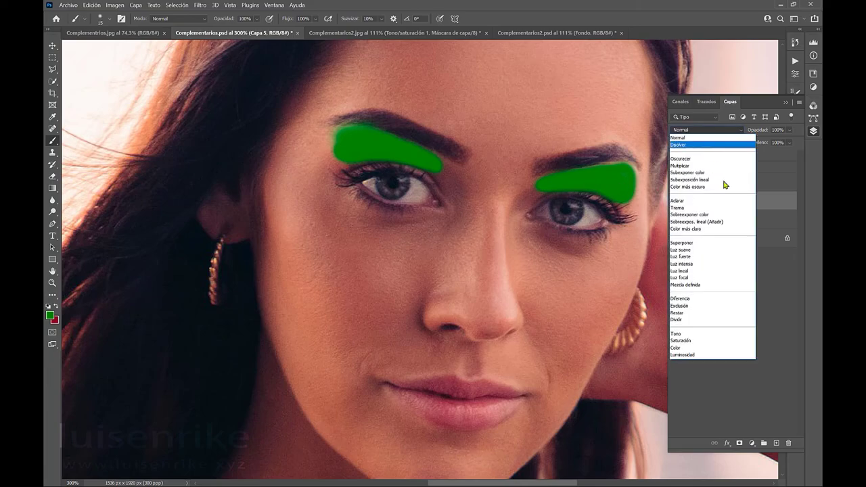
{"action": "left_click", "coordinate": [716, 251]}
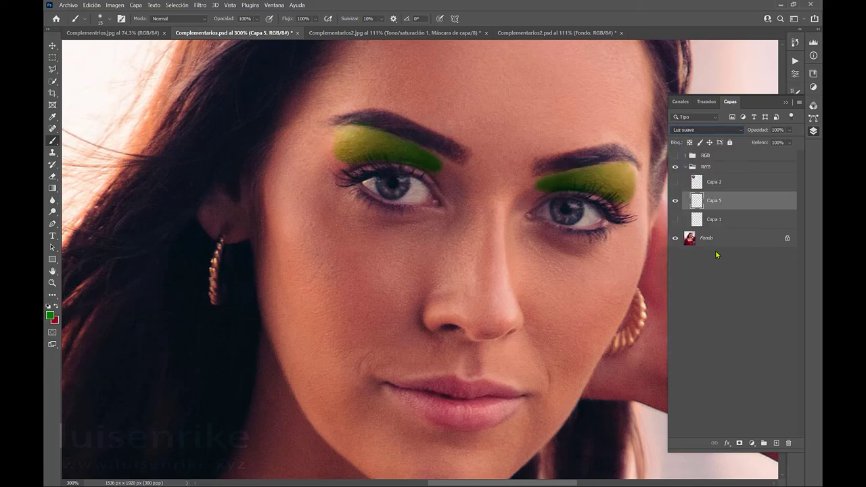
{"action": "left_click", "coordinate": [789, 130]}
{"action": "left_click_drag", "start_coordinate": [784, 142], "coordinate": [782, 143]}
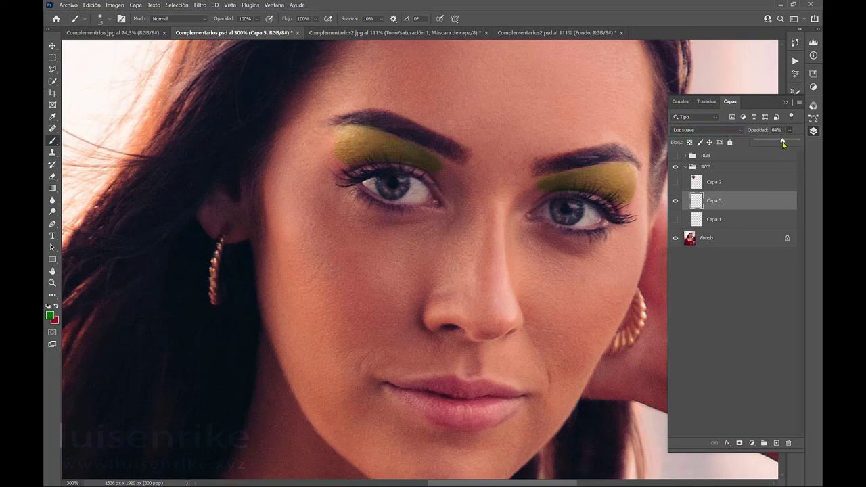
{"action": "left_click", "coordinate": [613, 168]}
{"action": "key", "text": "ctrl+0"}
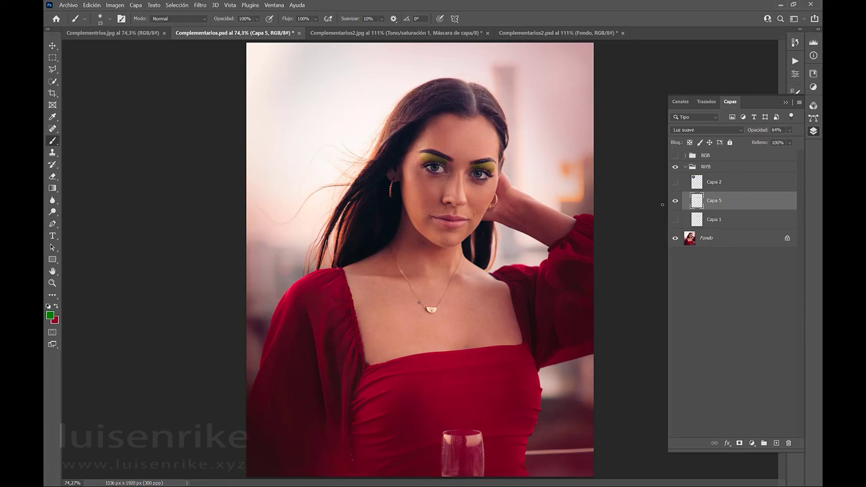
Show Capa 2, replace the visible RYB group with the RGB group, and hide the Capa 3 color wheel inside it
{"action": "left_click", "coordinate": [675, 181]}
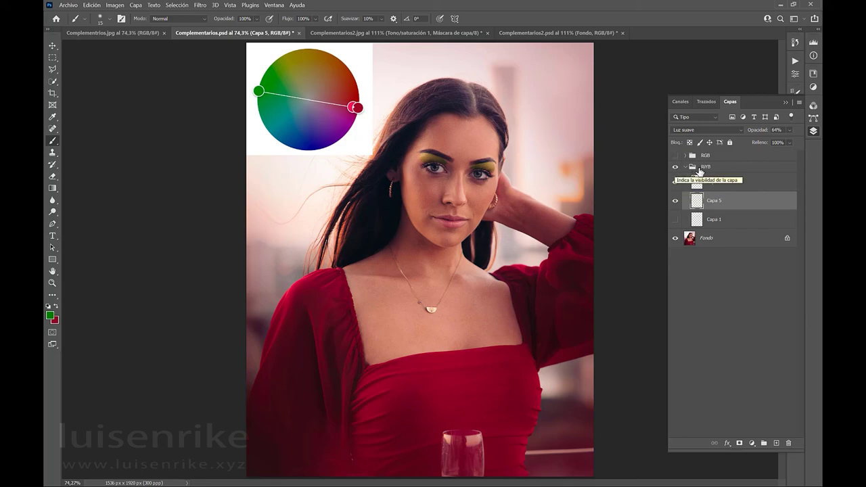
{"action": "left_click", "coordinate": [675, 166]}
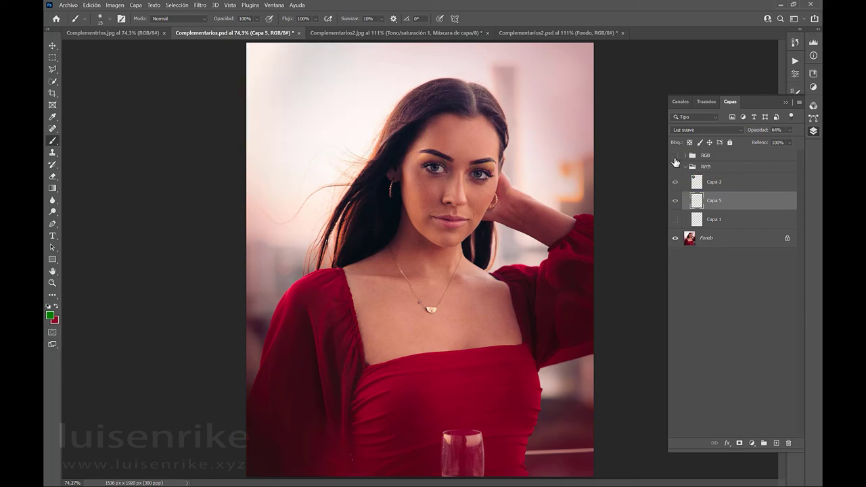
{"action": "left_click", "coordinate": [674, 156]}
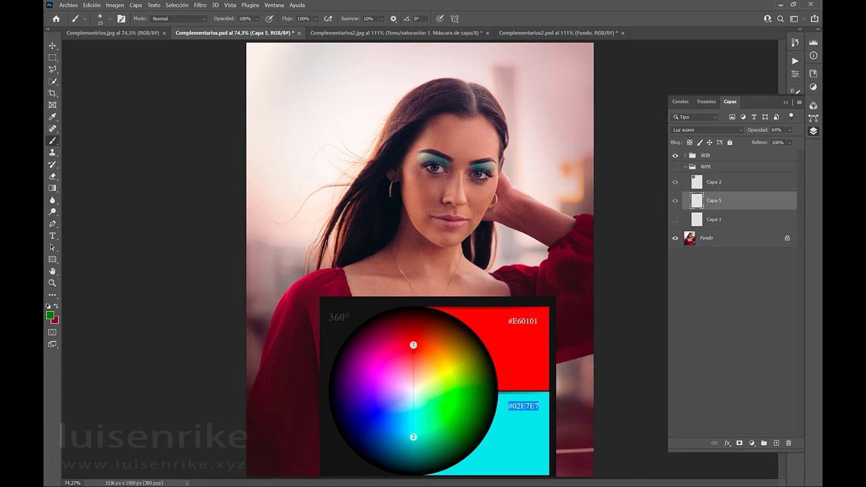
{"action": "left_click", "coordinate": [684, 156]}
{"action": "left_click", "coordinate": [675, 189]}
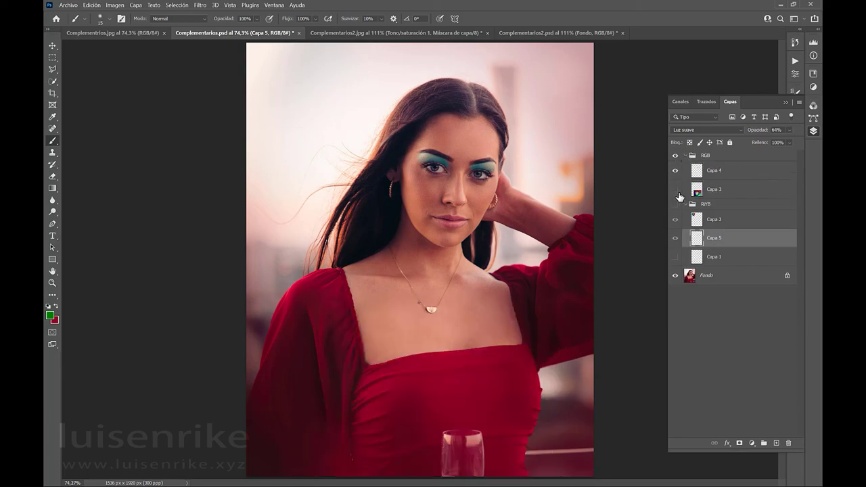